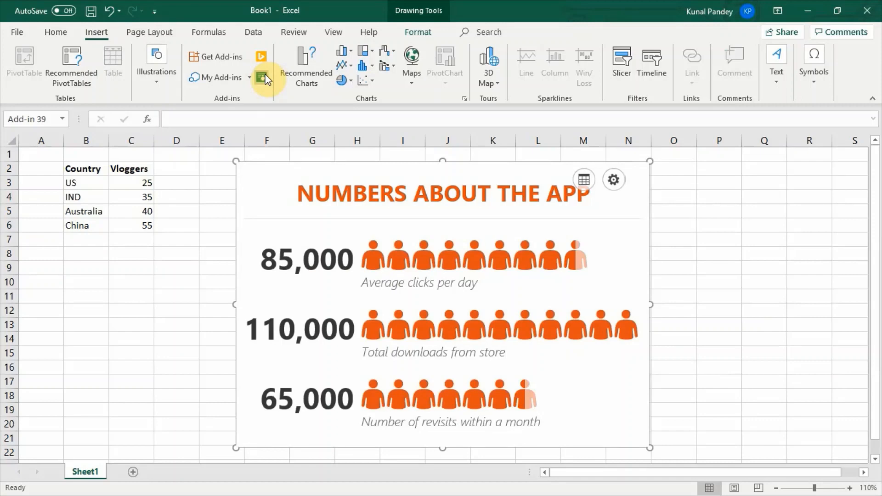
Step: Create the people graph from the country and vloggers data in B2:C6, including the header row
{"action": "left_click", "coordinate": [582, 179]}
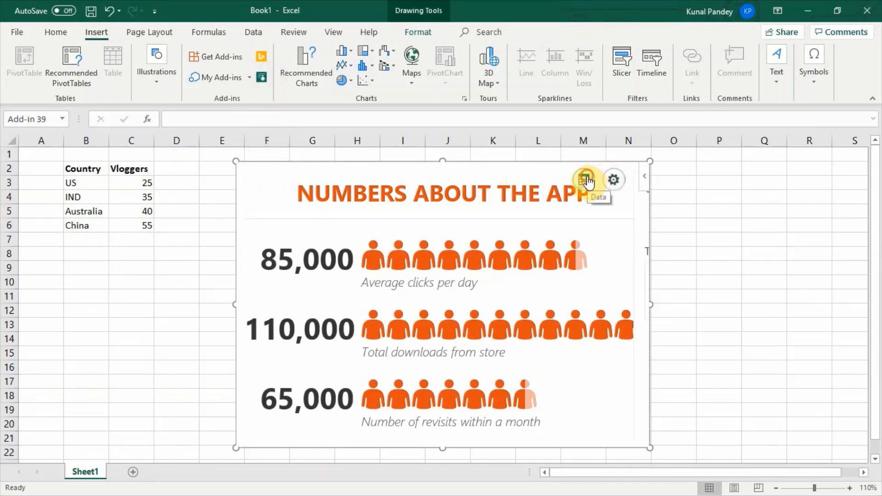
{"action": "left_click", "coordinate": [587, 179]}
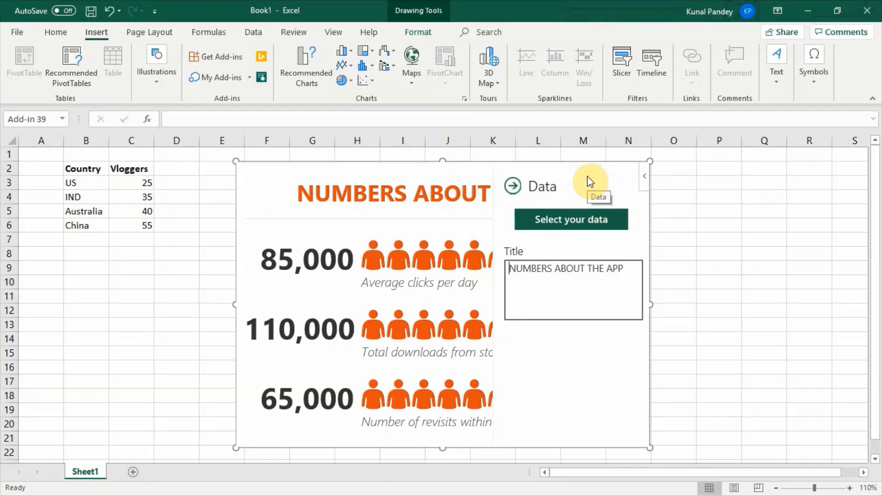
{"action": "left_click", "coordinate": [565, 223]}
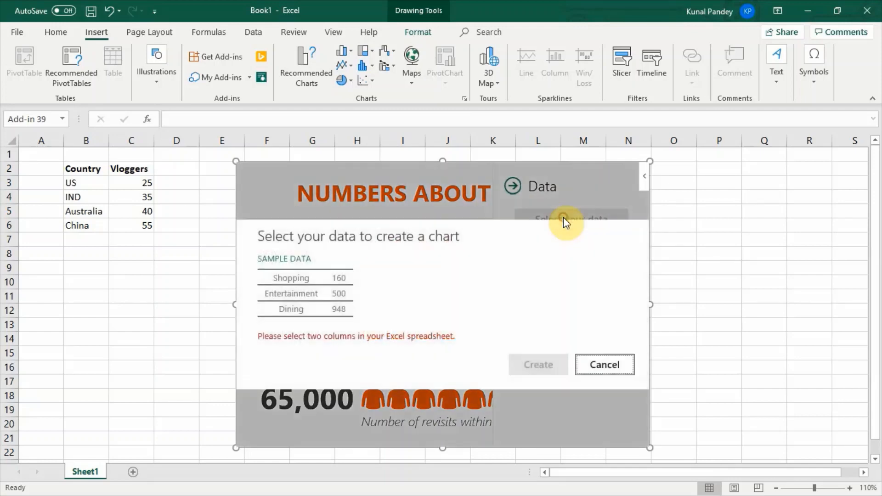
{"action": "left_click_drag", "start_coordinate": [75, 168], "coordinate": [142, 223]}
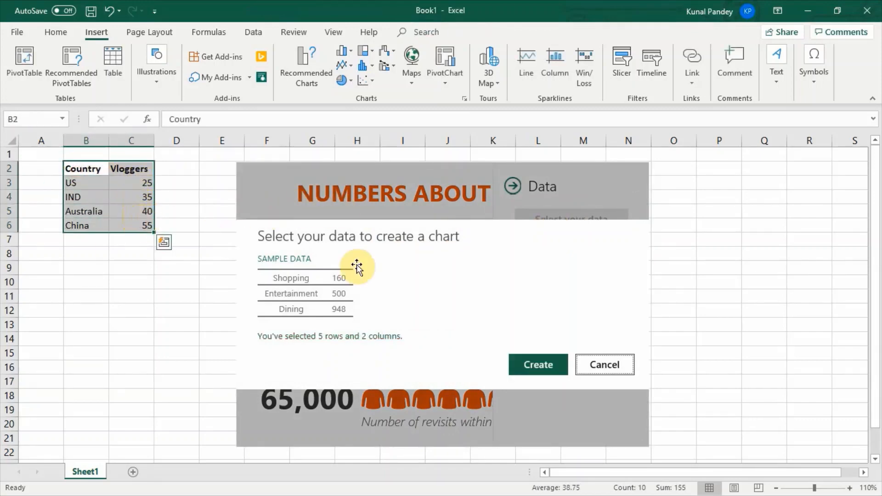
{"action": "left_click", "coordinate": [537, 366]}
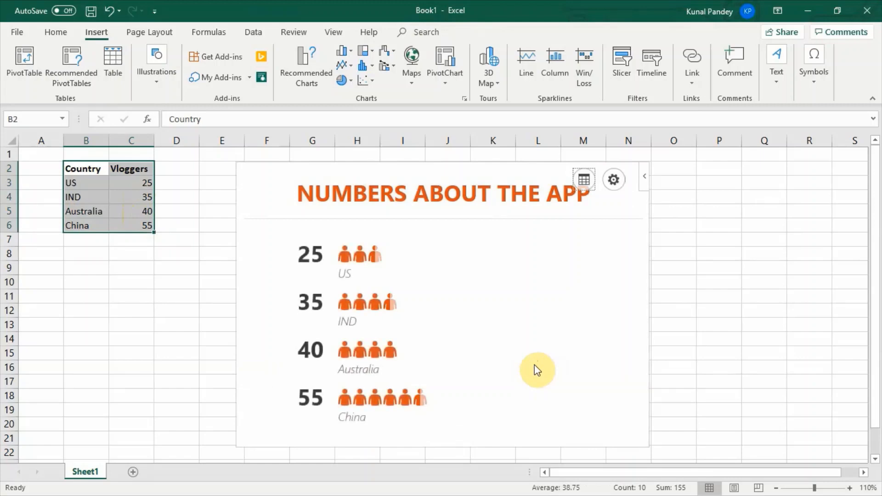
Step: Replace the people graph's title with "Vloggers"
{"action": "left_click", "coordinate": [583, 179]}
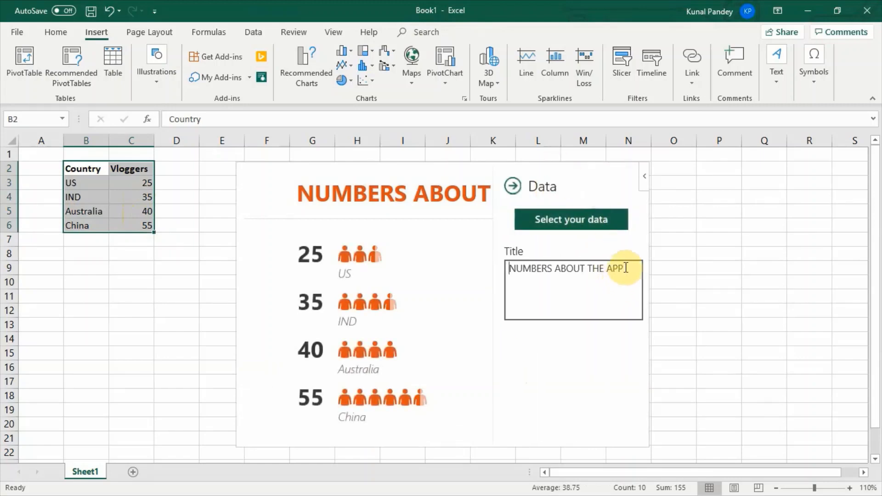
{"action": "left_click_drag", "start_coordinate": [623, 268], "coordinate": [509, 260]}
{"action": "type", "text": "Vloggers"}
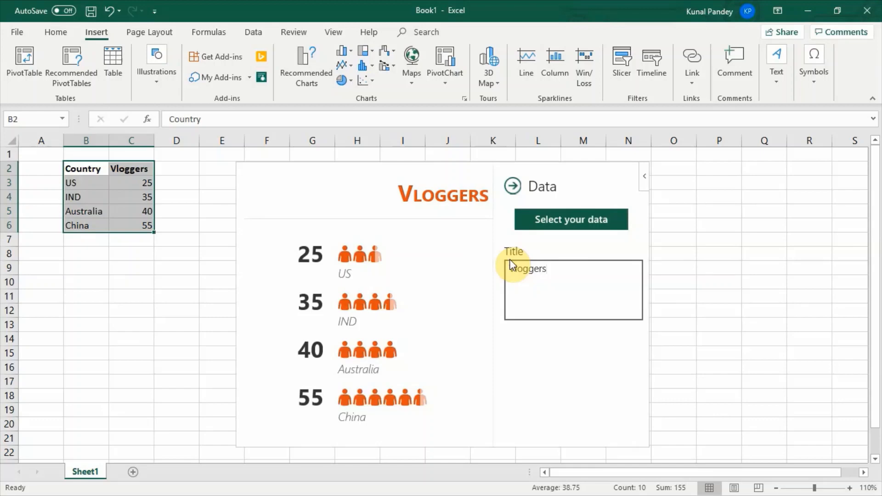
{"action": "left_click", "coordinate": [512, 186]}
Step: Give the people graph the third layout type with large figures and the red theme with white figures
{"action": "left_click", "coordinate": [614, 182]}
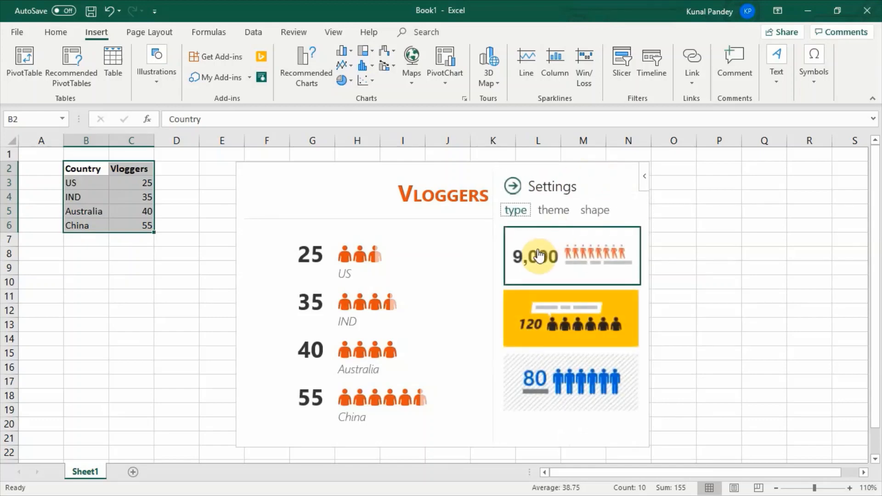
{"action": "left_click", "coordinate": [522, 317]}
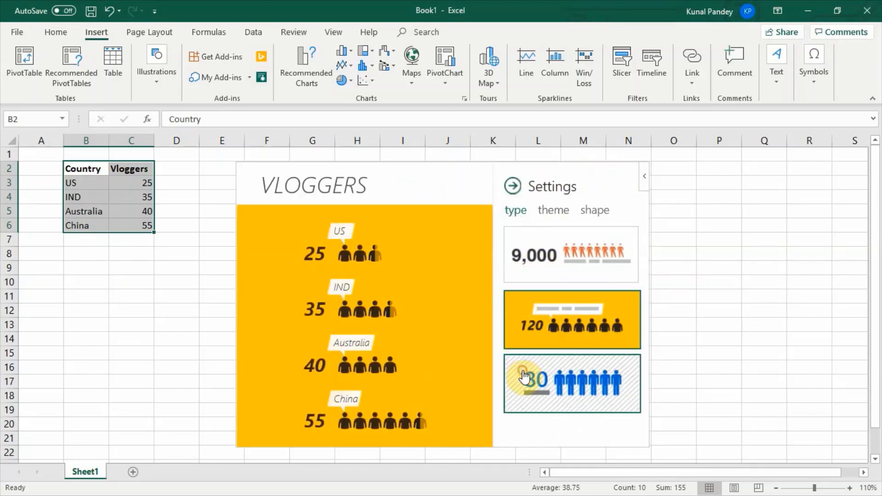
{"action": "left_click", "coordinate": [521, 369]}
{"action": "left_click", "coordinate": [548, 214]}
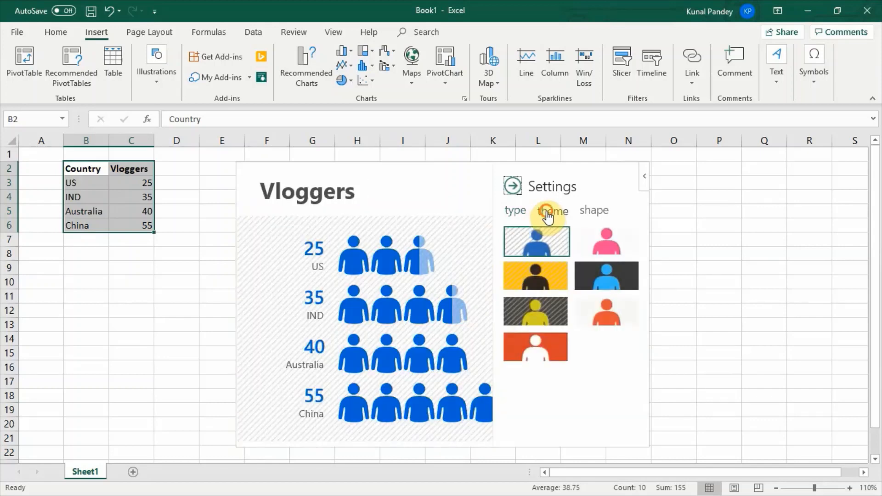
{"action": "left_click", "coordinate": [525, 294]}
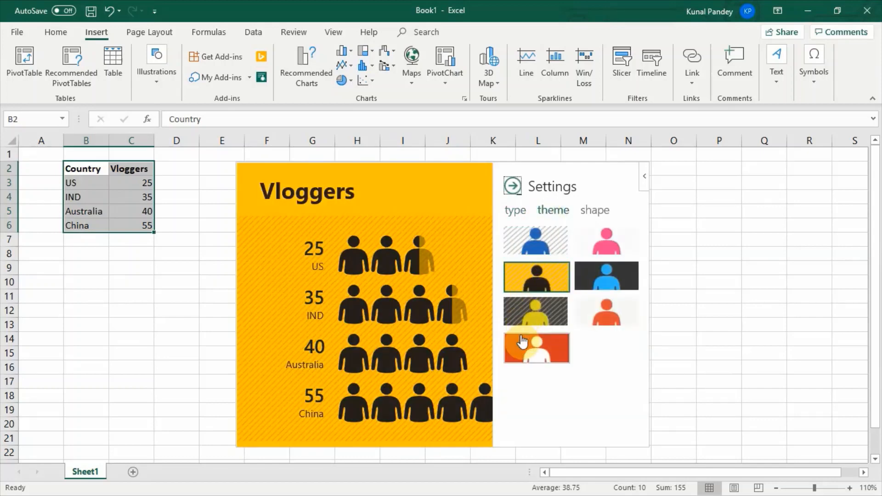
{"action": "left_click", "coordinate": [522, 341]}
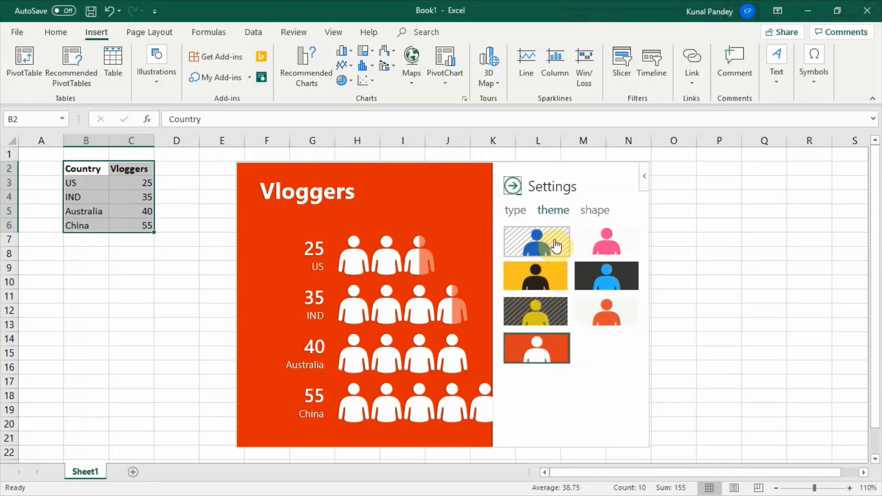
Step: Change the graph's figure shape to the jacket and close the graph settings
{"action": "left_click", "coordinate": [592, 212]}
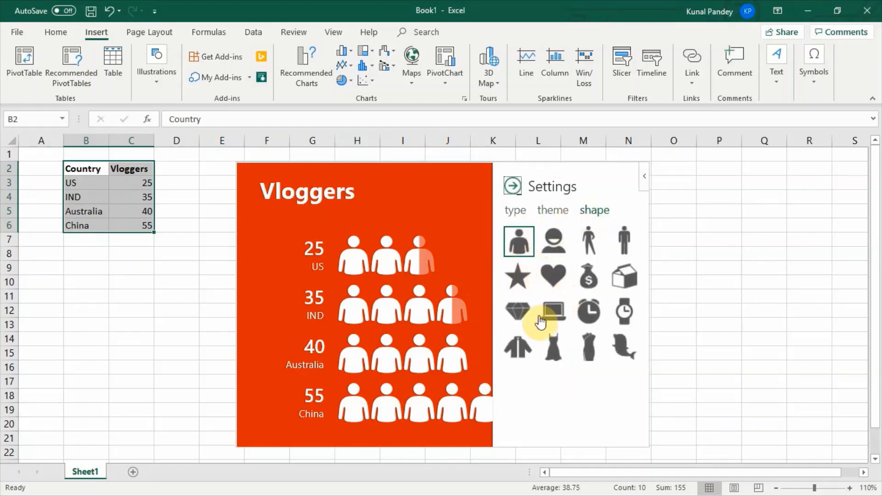
{"action": "left_click", "coordinate": [515, 365]}
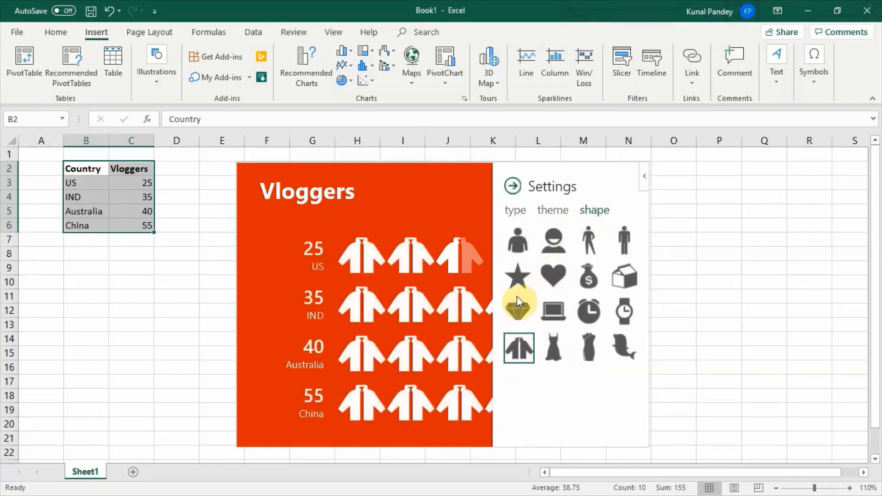
{"action": "left_click", "coordinate": [516, 190]}
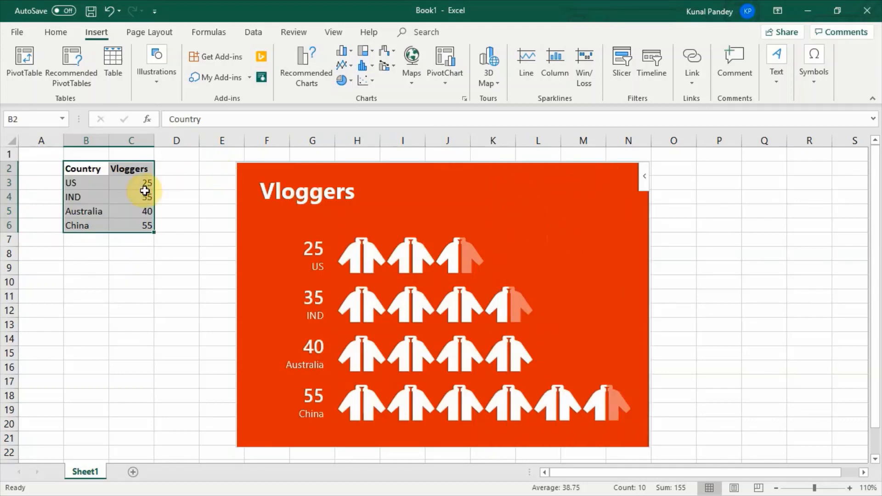
Step: Set the IND vloggers value in C4 to 55 and resize the people graph from its lower corner
{"action": "left_click", "coordinate": [136, 204]}
{"action": "type", "text": "55"}
{"action": "key", "text": "Tab"}
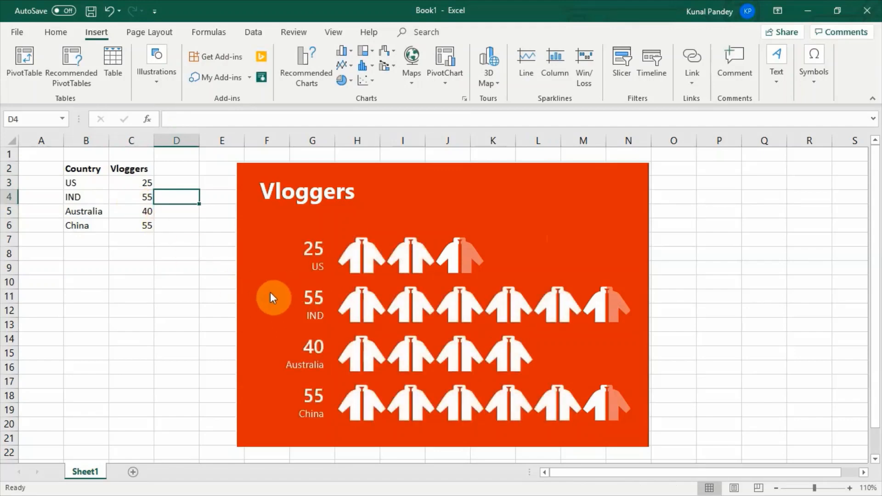
{"action": "left_click", "coordinate": [649, 449]}
{"action": "mouse_move", "coordinate": [649, 449]}
{"action": "left_mouse_down"}
{"action": "mouse_move", "coordinate": [585, 398]}
{"action": "mouse_move", "coordinate": [655, 430]}
{"action": "left_mouse_up"}
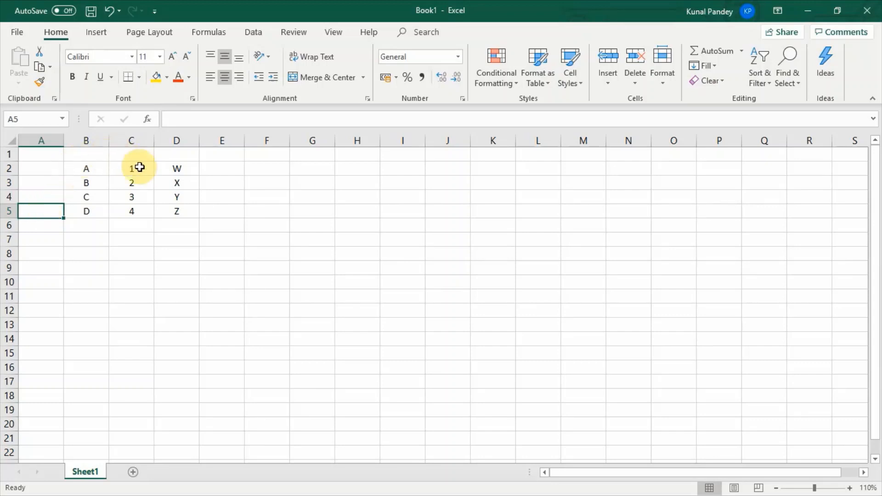
Step: Copy the range B2:D5 and paste it transposed at B7 using Paste Special
{"action": "left_click_drag", "start_coordinate": [80, 170], "coordinate": [170, 211]}
{"action": "right_click", "coordinate": [170, 211]}
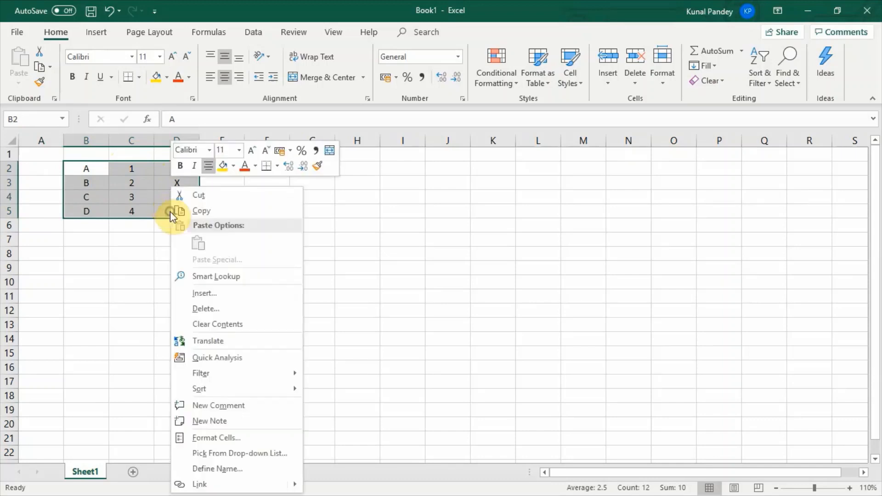
{"action": "left_click", "coordinate": [204, 211]}
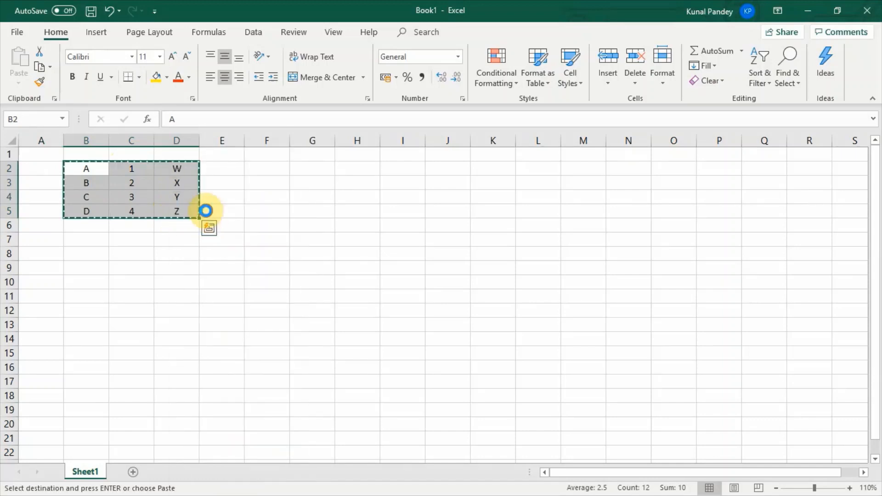
{"action": "left_click", "coordinate": [74, 241]}
{"action": "right_click", "coordinate": [74, 241]}
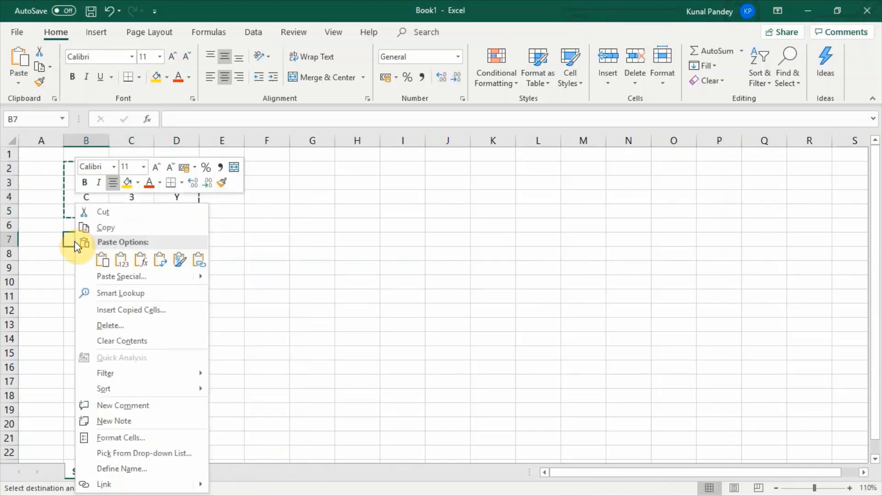
{"action": "left_click", "coordinate": [109, 276]}
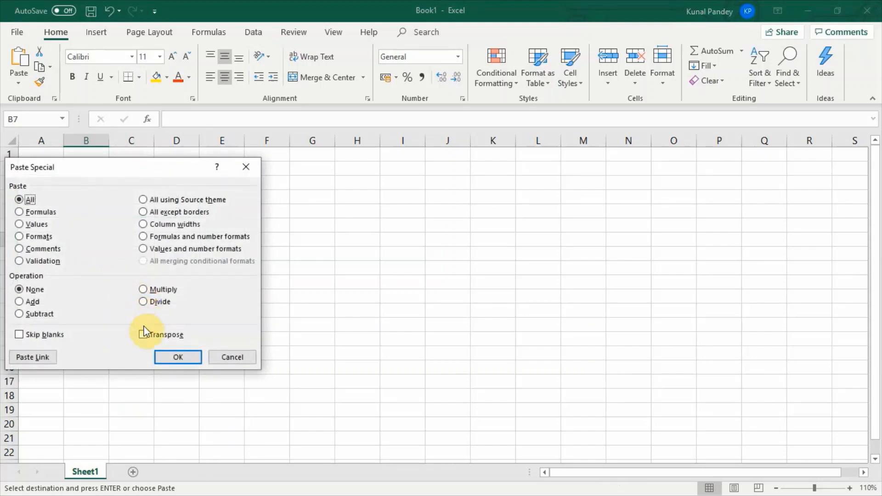
{"action": "left_click", "coordinate": [167, 357]}
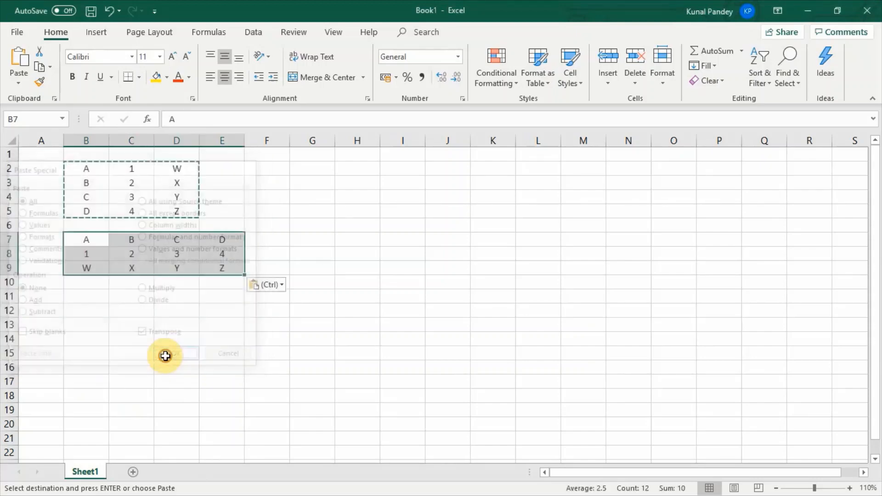
{"action": "key", "text": "Escape"}
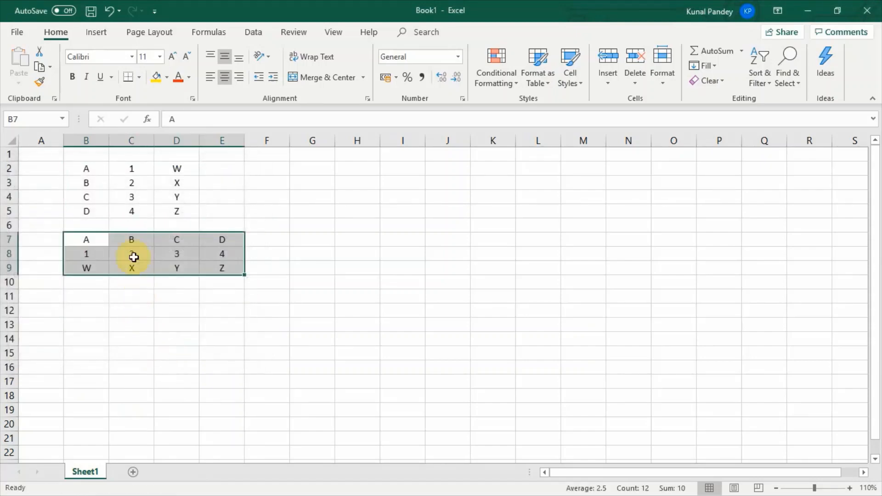
Step: Change cell C2 to 5 to test the link, and undo both that edit and the transposed paste
{"action": "left_click", "coordinate": [148, 170]}
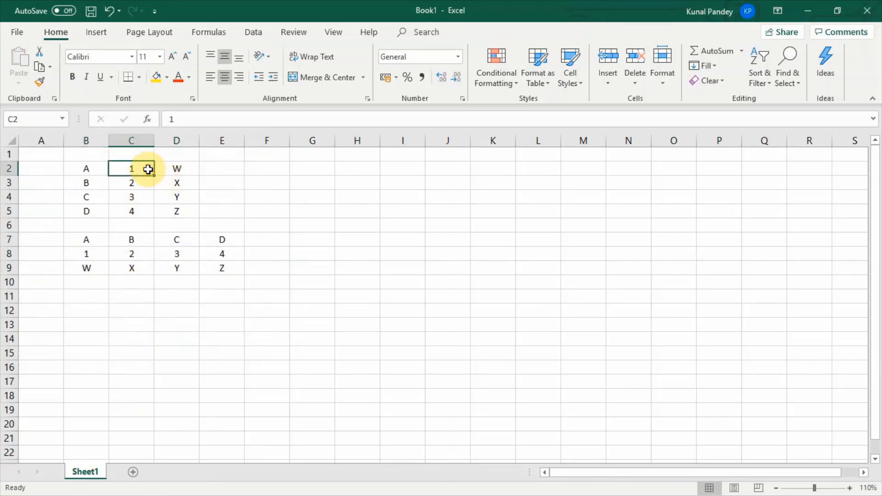
{"action": "type", "text": "5"}
{"action": "key", "text": "Tab"}
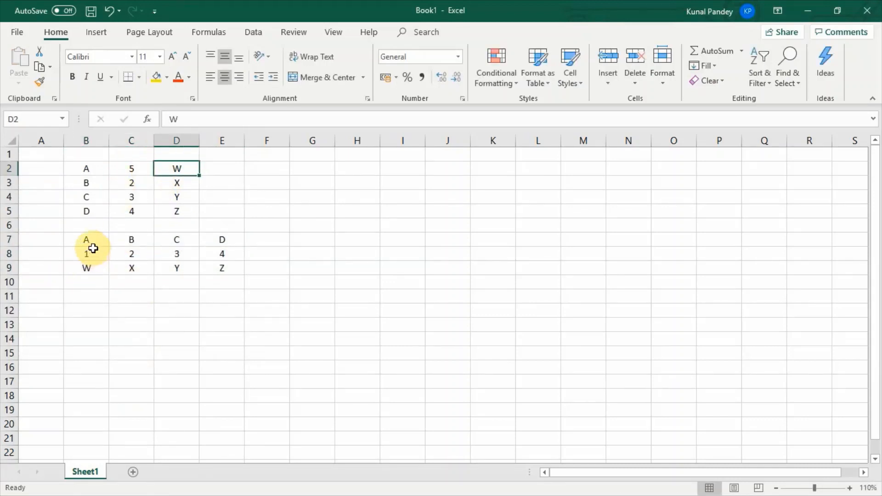
{"action": "left_click", "coordinate": [108, 11]}
{"action": "left_click", "coordinate": [108, 11]}
{"action": "key", "text": "Escape"}
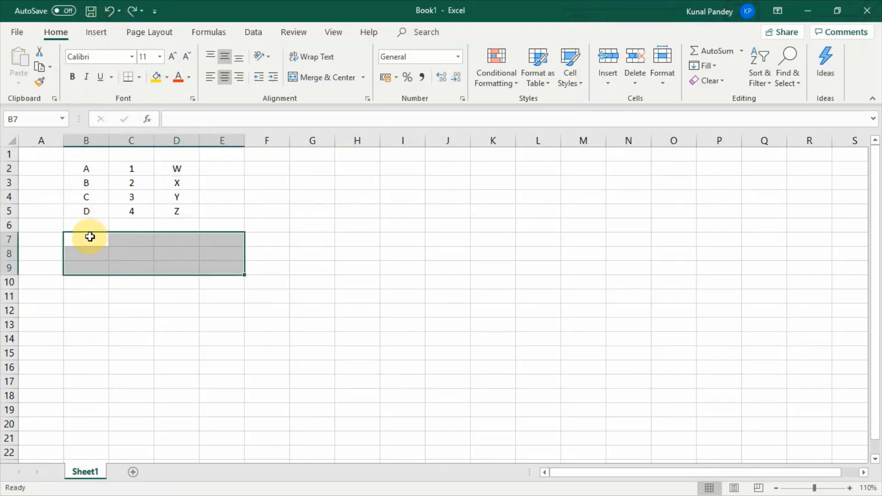
Step: Enter =TRANSPOSE(B2:D5) as an array formula across the range B7:E9
{"action": "left_click", "coordinate": [90, 237]}
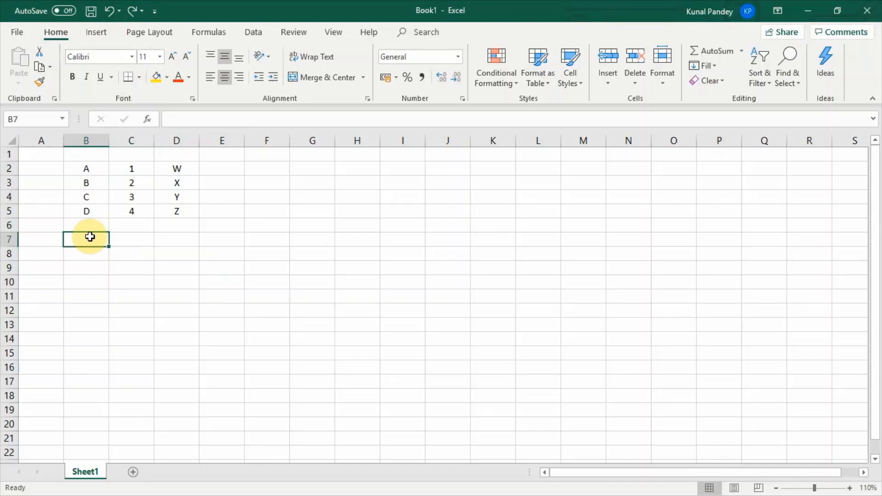
{"action": "key", "text": "shift+Right"}
{"action": "key", "text": "shift+Right"}
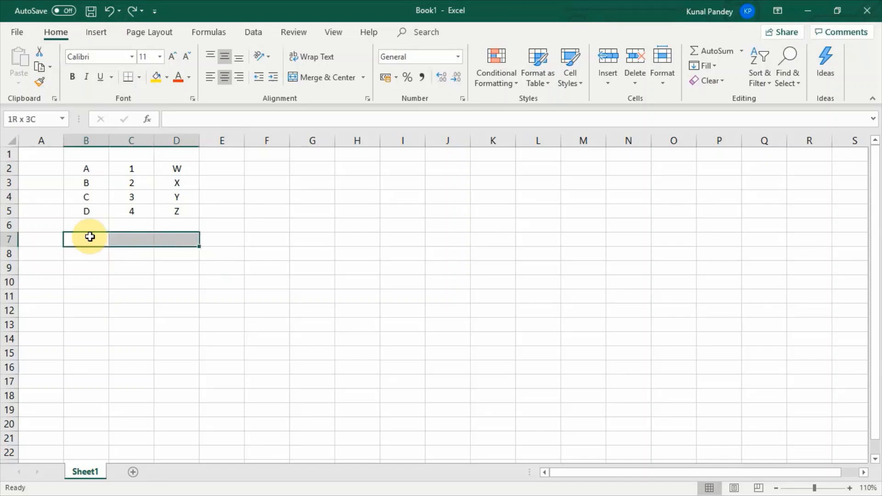
{"action": "key", "text": "shift+Right"}
{"action": "key", "text": "shift+Down"}
{"action": "key", "text": "shift+Down"}
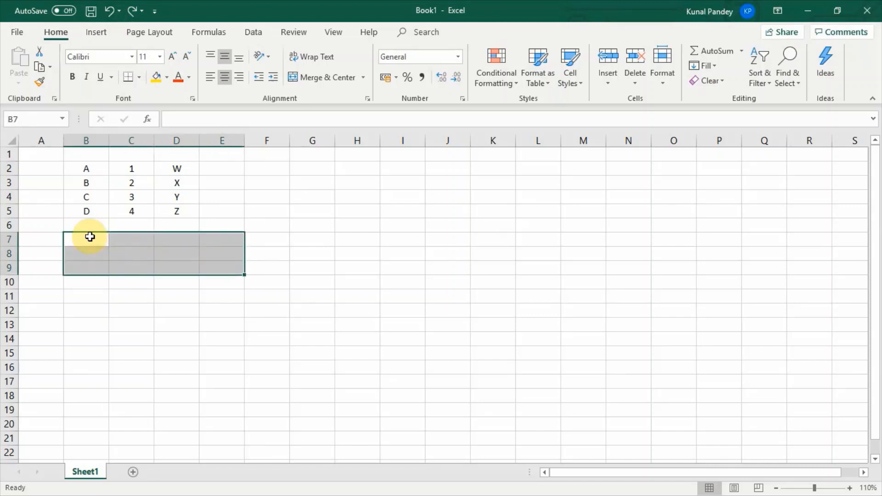
{"action": "type", "text": "="}
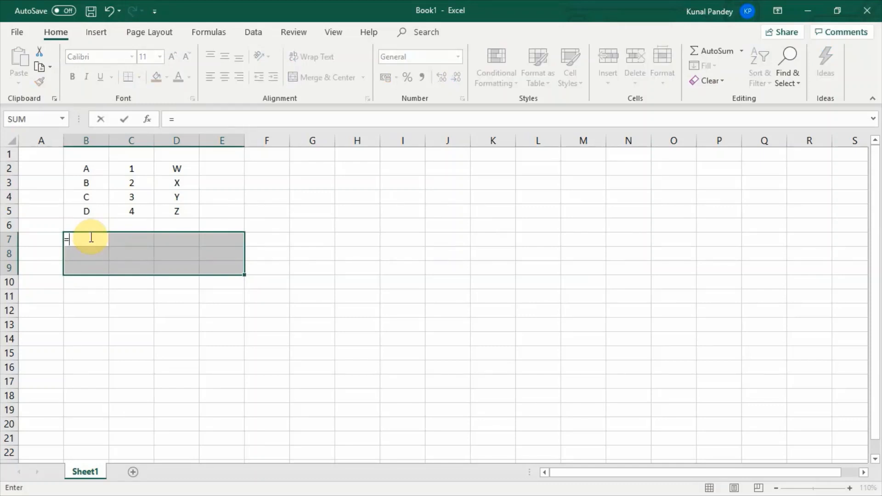
{"action": "type", "text": "TRA"}
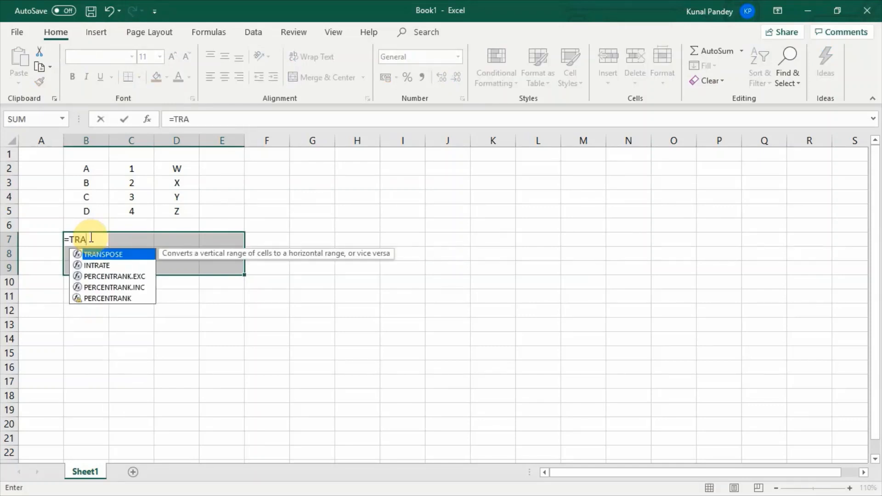
{"action": "key", "text": "Tab"}
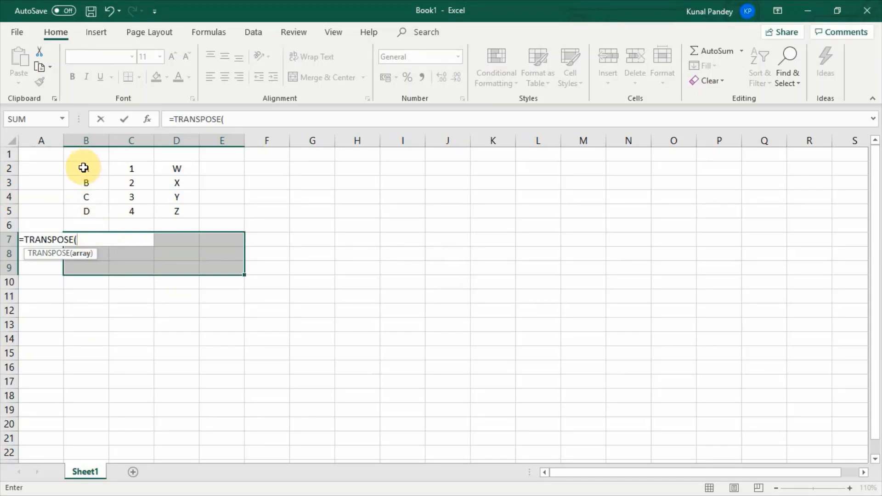
{"action": "left_click_drag", "start_coordinate": [82, 168], "coordinate": [166, 208]}
{"action": "type", "text": ")"}
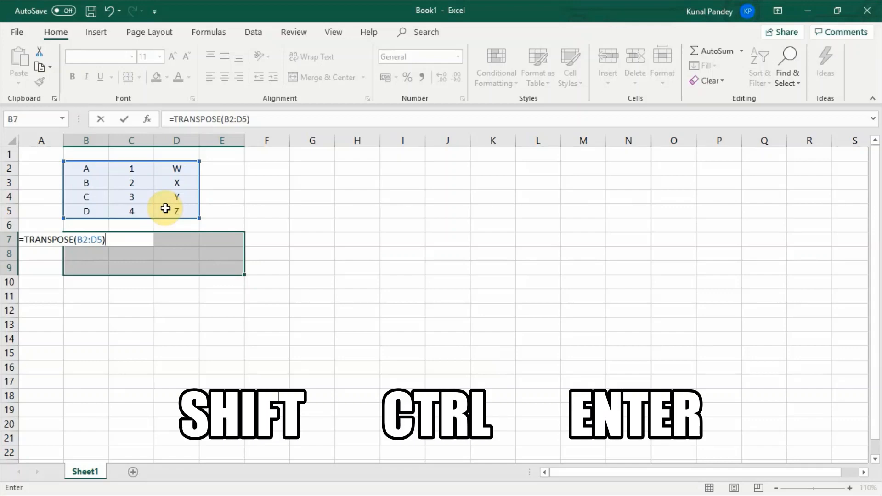
{"action": "key", "text": "ctrl+shift+Return"}
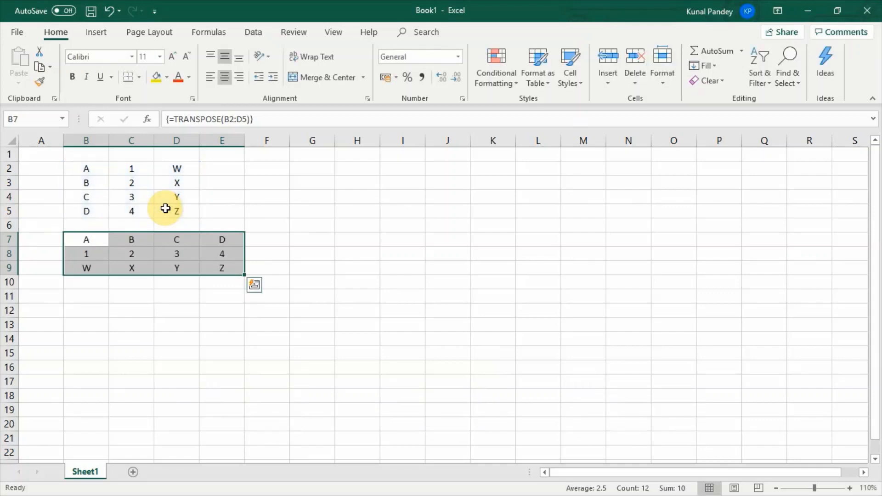
{"action": "left_click", "coordinate": [85, 281]}
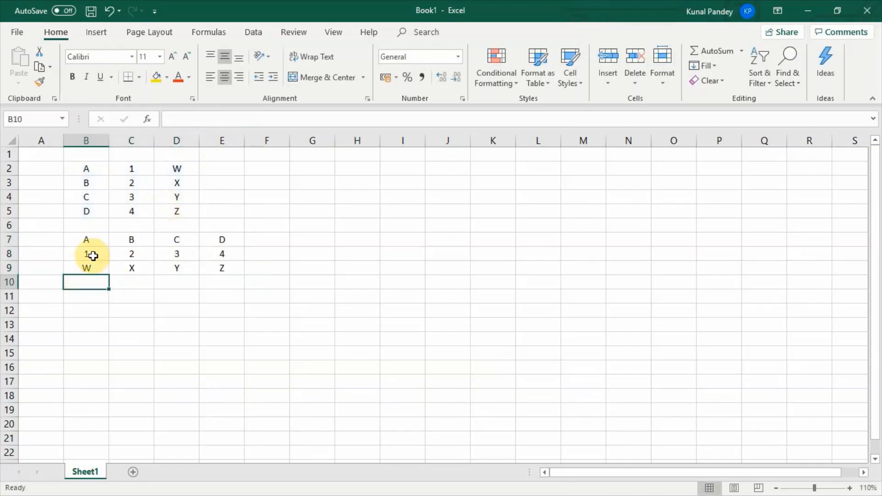
Step: Set cell C2 to 5 to test whether the transposed array follows the source table
{"action": "left_click", "coordinate": [142, 169]}
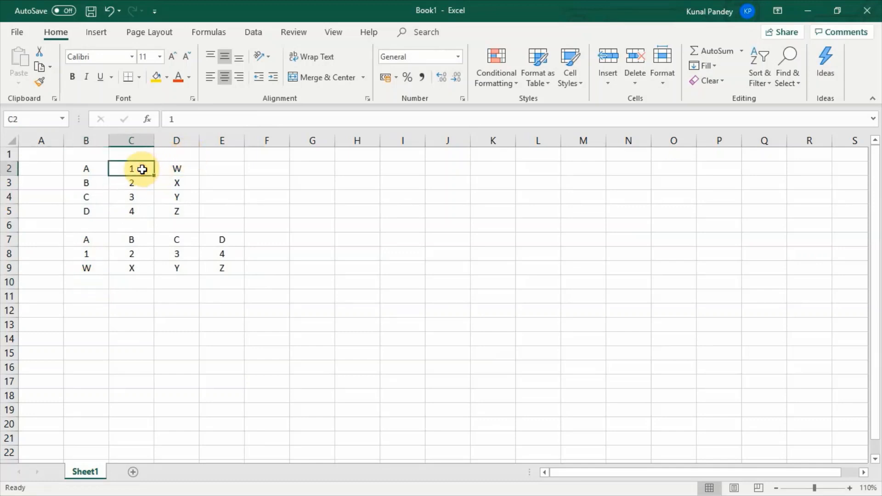
{"action": "type", "text": "5"}
{"action": "key", "text": "Tab"}
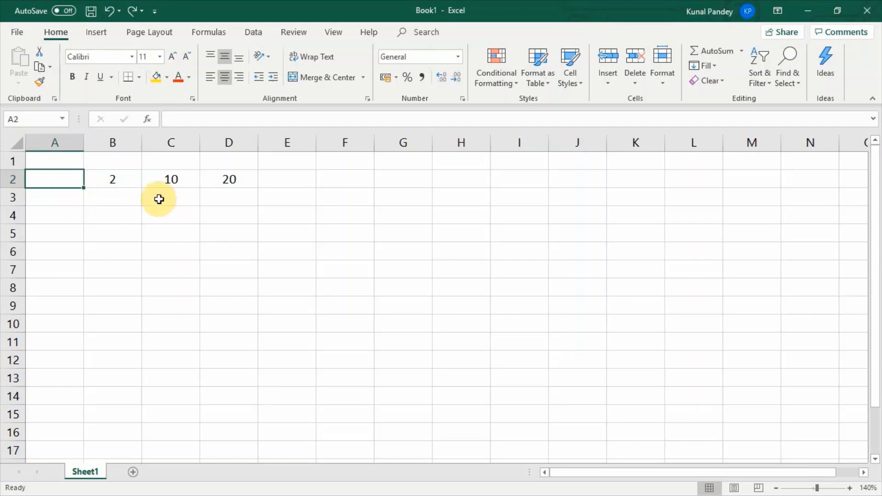
Step: Hide the value in cell C2 by applying the custom number format ;;; to it
{"action": "left_click", "coordinate": [118, 181]}
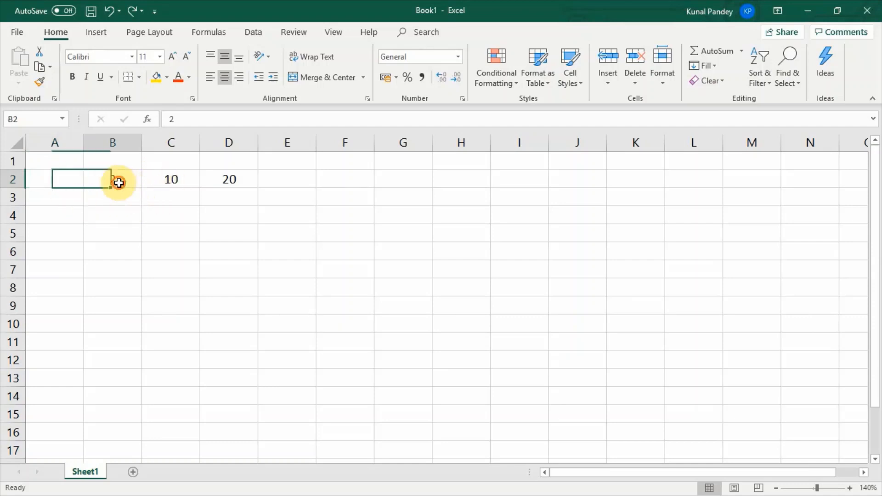
{"action": "left_click", "coordinate": [169, 180]}
{"action": "left_click", "coordinate": [230, 185]}
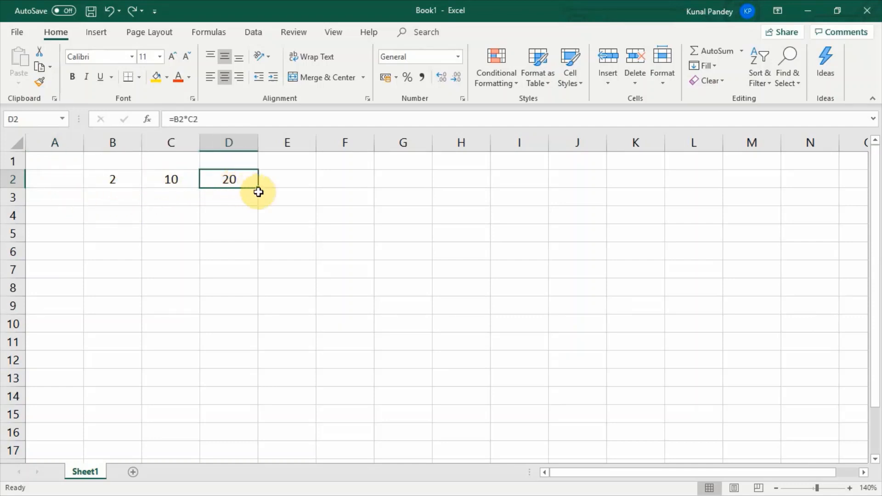
{"action": "left_click", "coordinate": [154, 180]}
{"action": "right_click", "coordinate": [154, 181]}
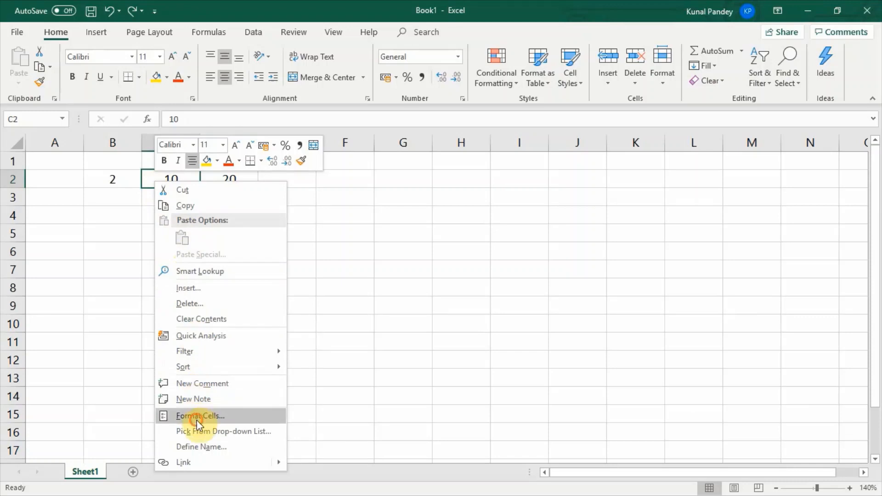
{"action": "left_click", "coordinate": [198, 417]}
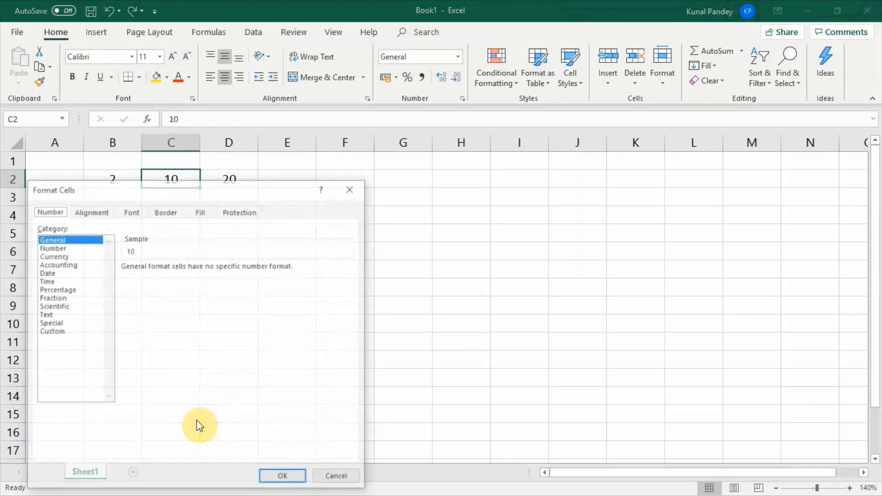
{"action": "left_click", "coordinate": [53, 331]}
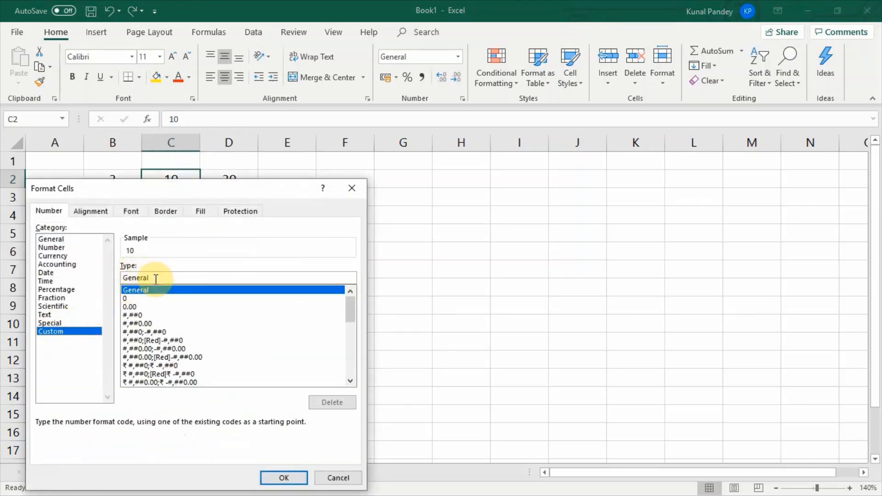
{"action": "left_click_drag", "start_coordinate": [155, 278], "coordinate": [111, 279]}
{"action": "type", "text": ";;;"}
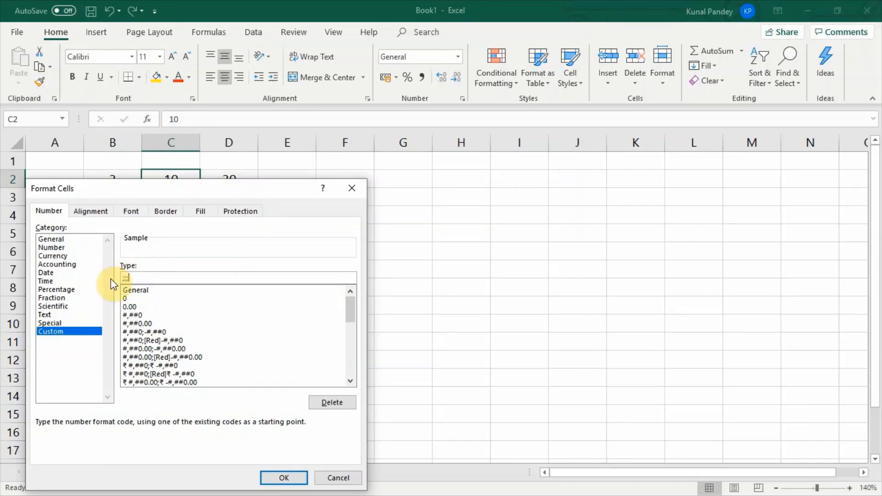
{"action": "left_click", "coordinate": [288, 476]}
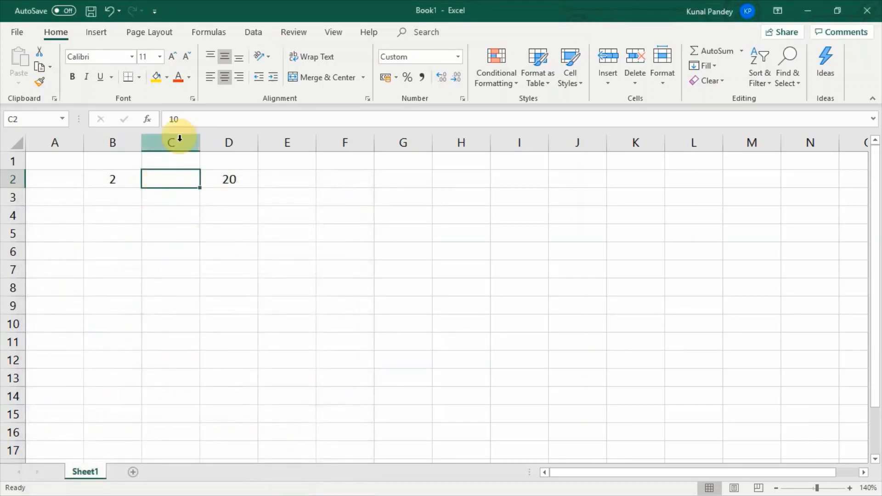
Step: Set cell B2 to 3 to test the product formula with the hidden multiplier
{"action": "left_click", "coordinate": [109, 180]}
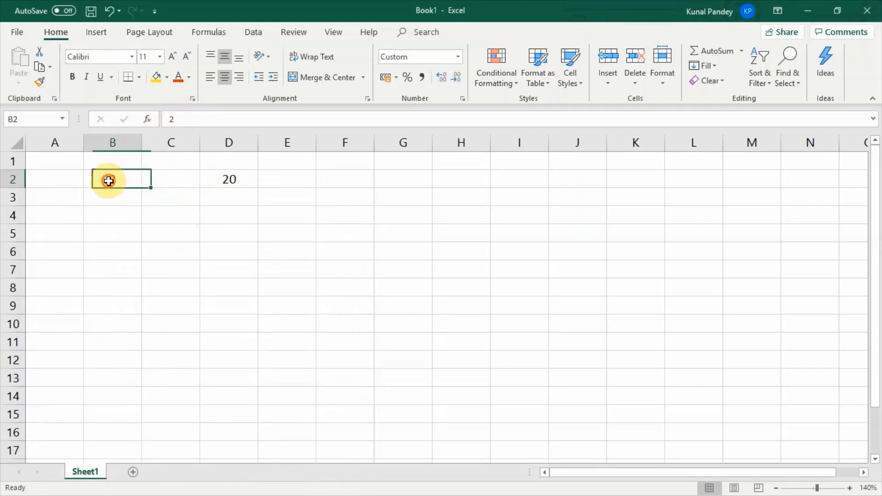
{"action": "type", "text": "3"}
{"action": "key", "text": "Tab"}
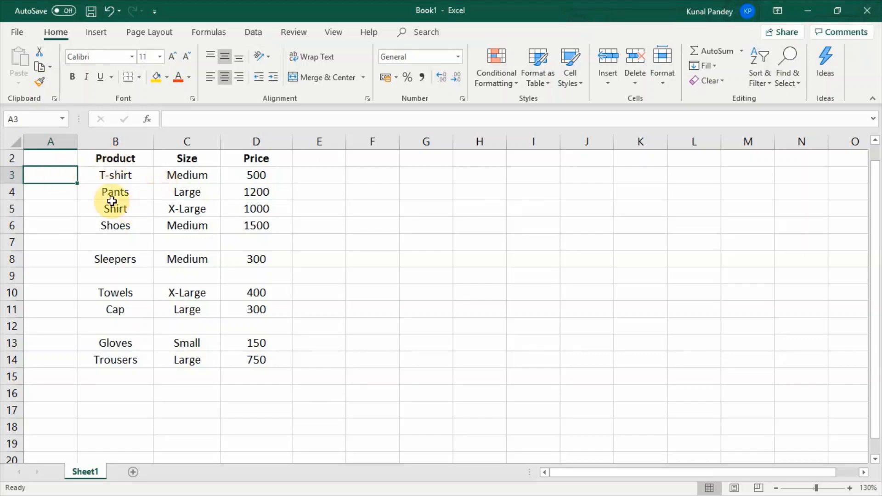
Step: Select the blank cells in columns B to D with Go To Special and delete them, shifting cells up
{"action": "left_click_drag", "start_coordinate": [115, 141], "coordinate": [238, 140]}
{"action": "key", "text": "ctrl+g"}
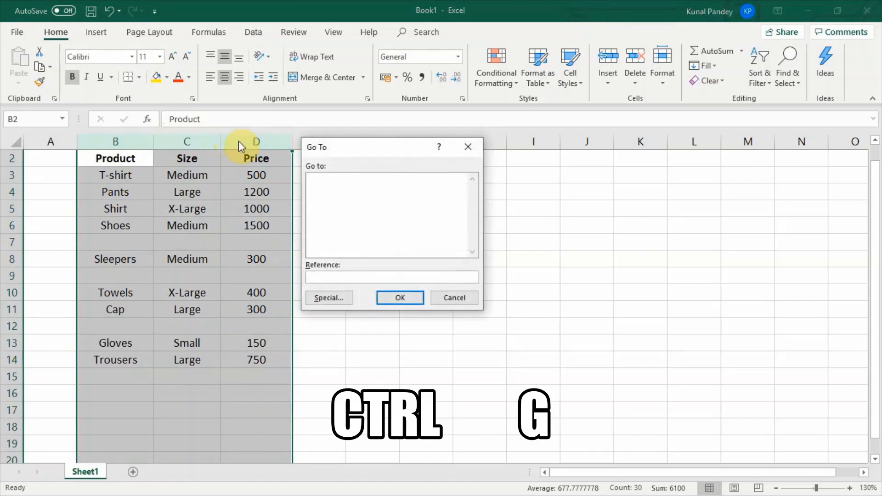
{"action": "left_click", "coordinate": [334, 299]}
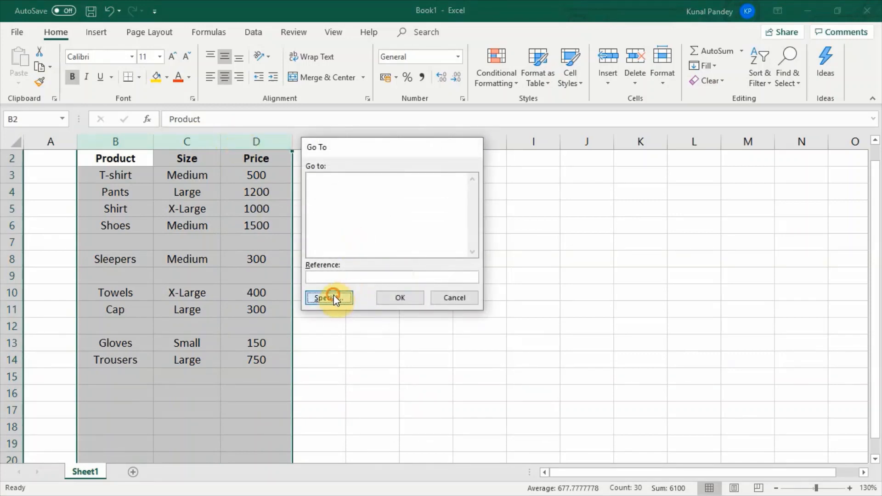
{"action": "left_click", "coordinate": [305, 246]}
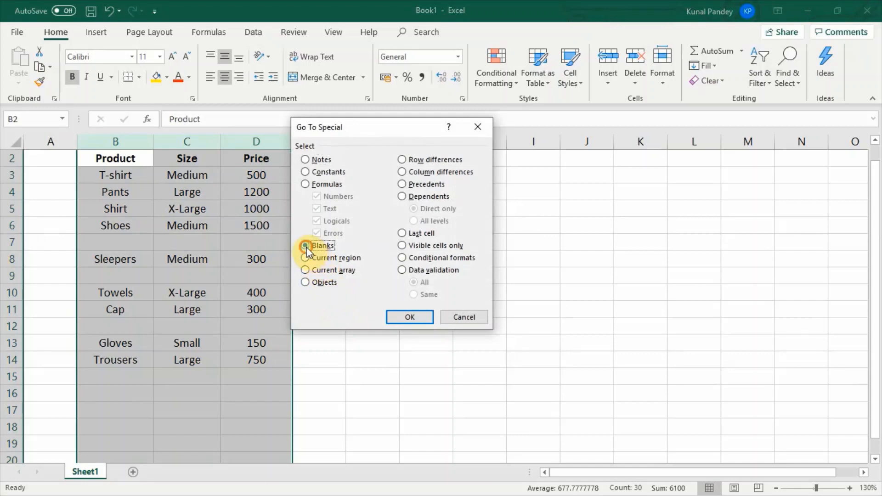
{"action": "left_click", "coordinate": [401, 317]}
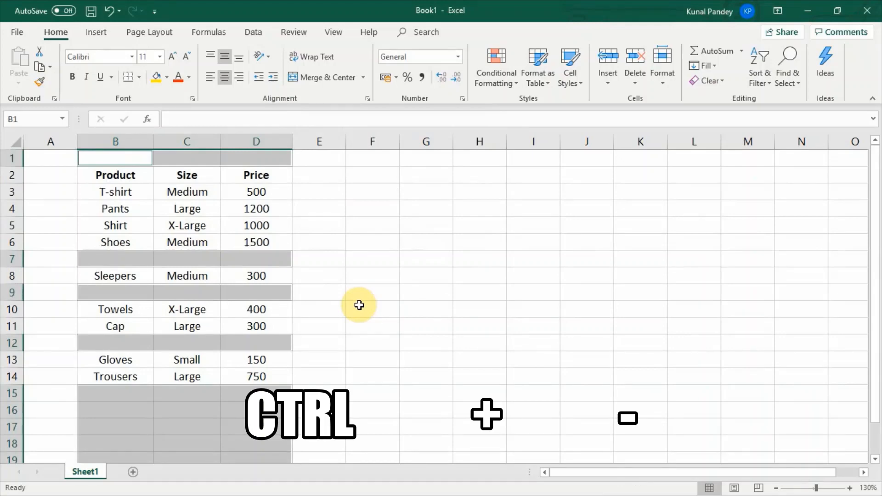
{"action": "key", "text": "ctrl+minus"}
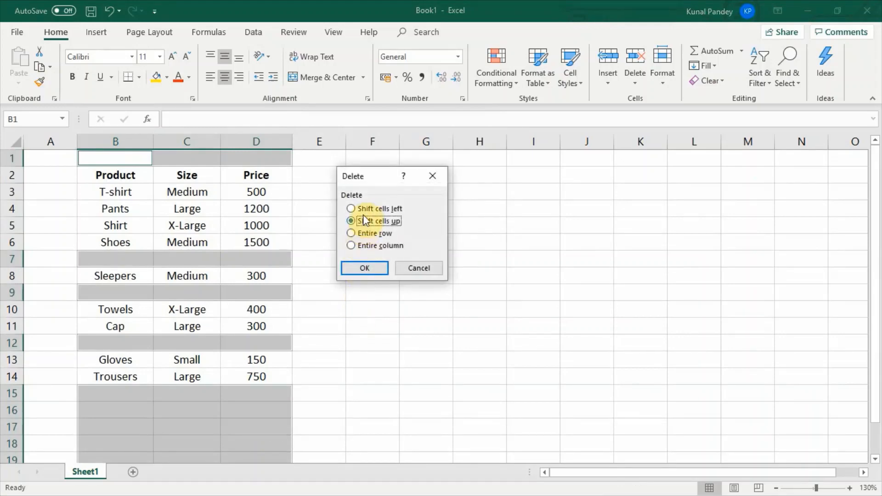
{"action": "left_click", "coordinate": [364, 268]}
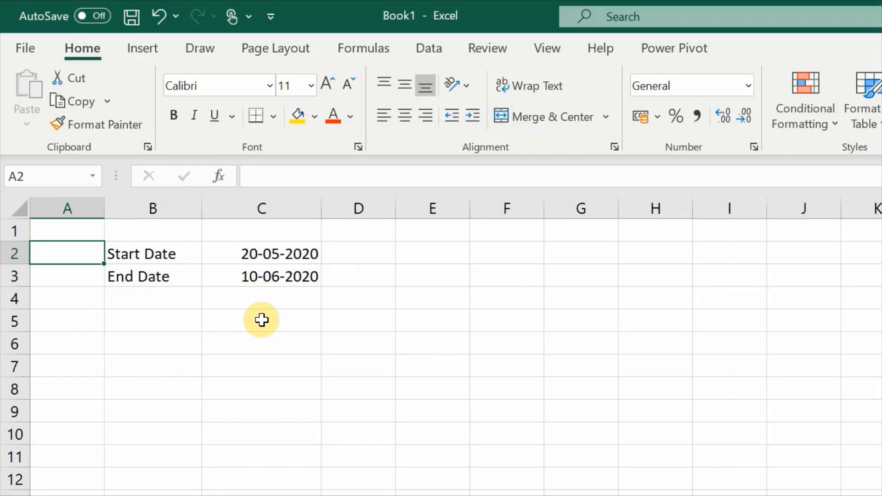
Step: Enter =NETWORKDAYS(C2,C3) in cell E2 to count the workdays between the start and end dates
{"action": "left_click", "coordinate": [424, 247]}
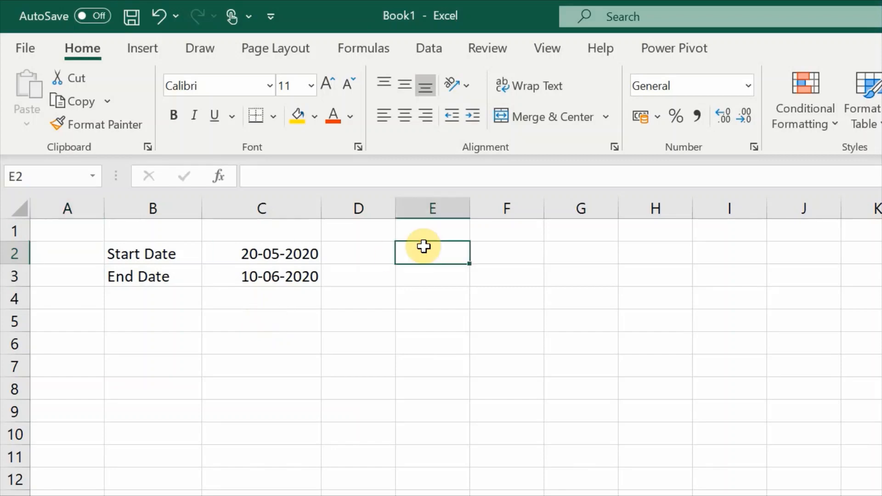
{"action": "type", "text": "=network"}
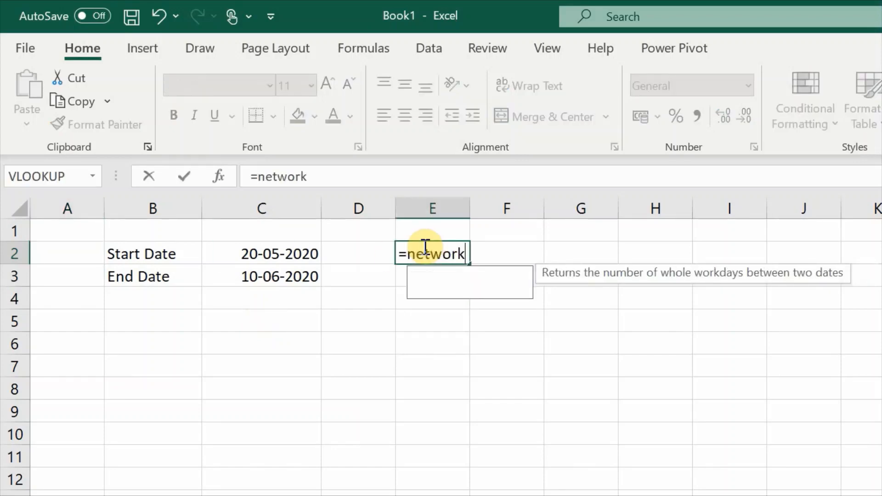
{"action": "type", "text": "days("}
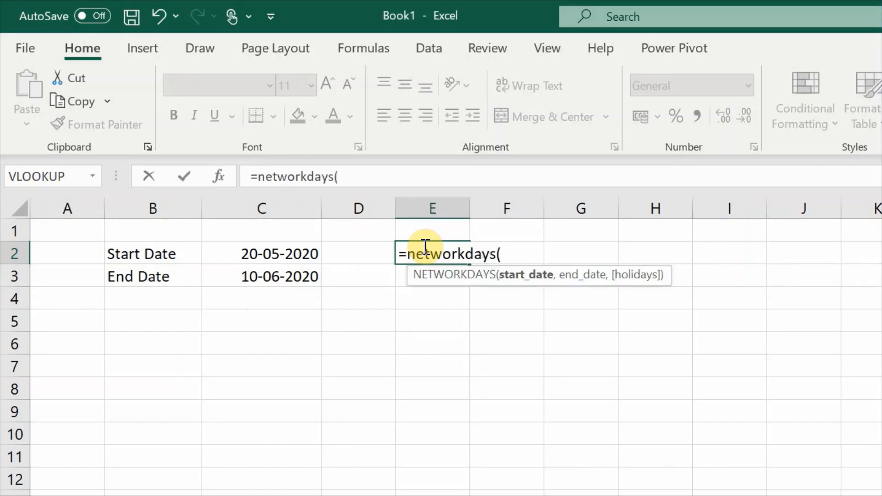
{"action": "left_click", "coordinate": [261, 254]}
{"action": "type", "text": ","}
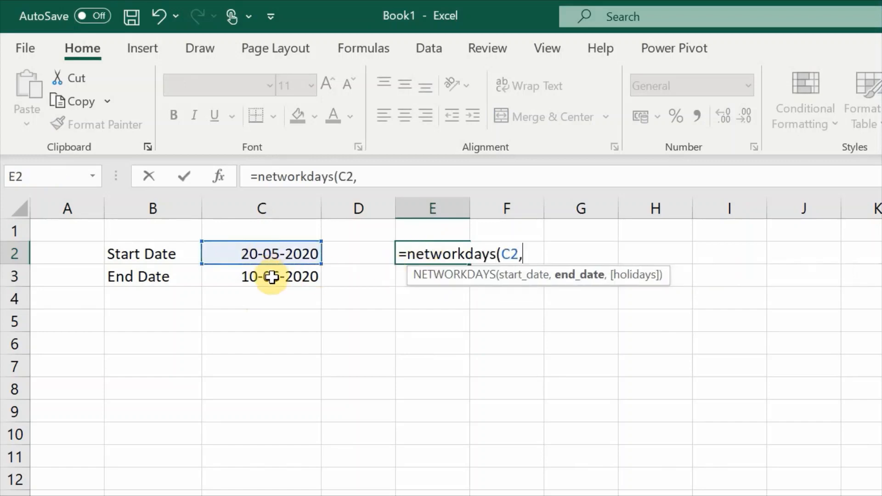
{"action": "left_click", "coordinate": [270, 276]}
{"action": "type", "text": ")"}
{"action": "key", "text": "Return"}
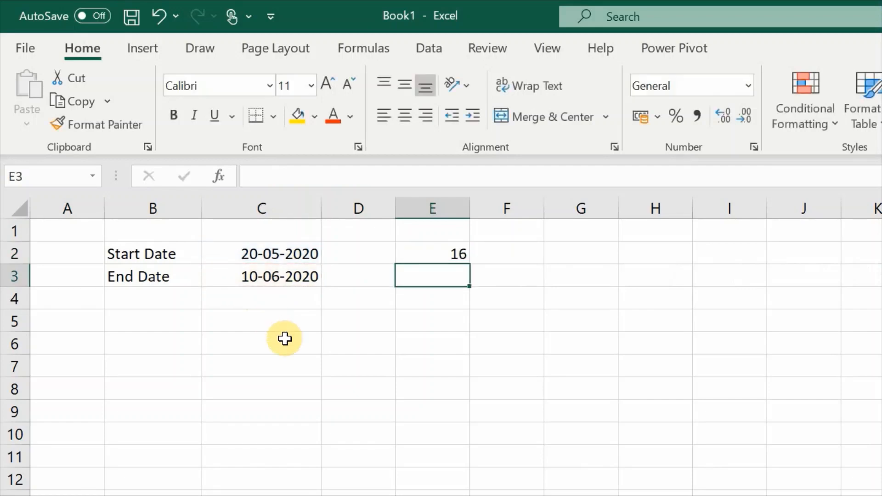
Step: Enter the label Holiday in cell B6 and the date 01-06-2020 in C6
{"action": "left_click", "coordinate": [161, 343]}
{"action": "type", "text": "Holida"}
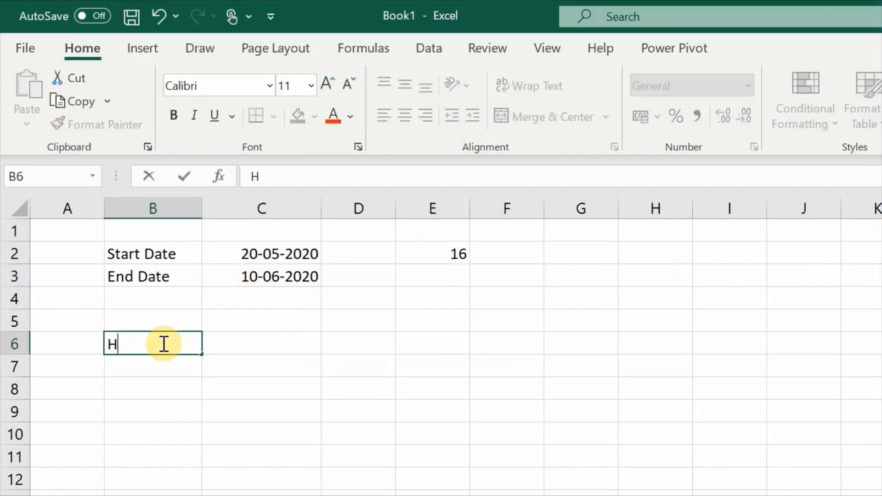
{"action": "type", "text": "01"}
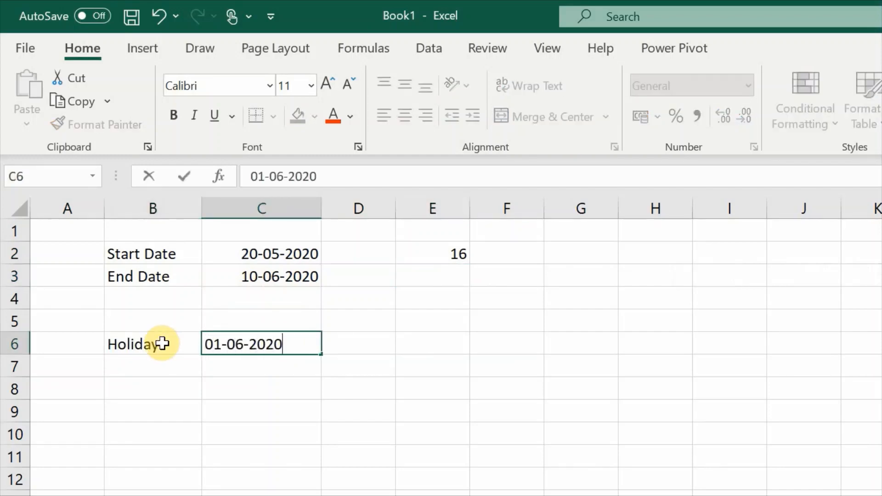
{"action": "type", "text": "-06-2020"}
{"action": "key", "text": "Tab"}
{"action": "key", "text": "Tab"}
Step: Add the holiday date as the third argument of the E2 formula, making it =NETWORKDAYS(C2,C3,C6)
{"action": "left_click", "coordinate": [436, 251]}
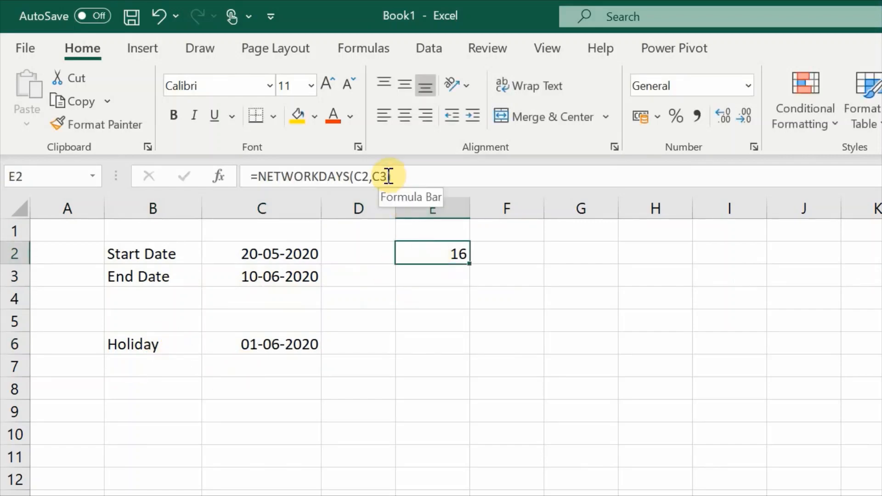
{"action": "key", "text": "F2"}
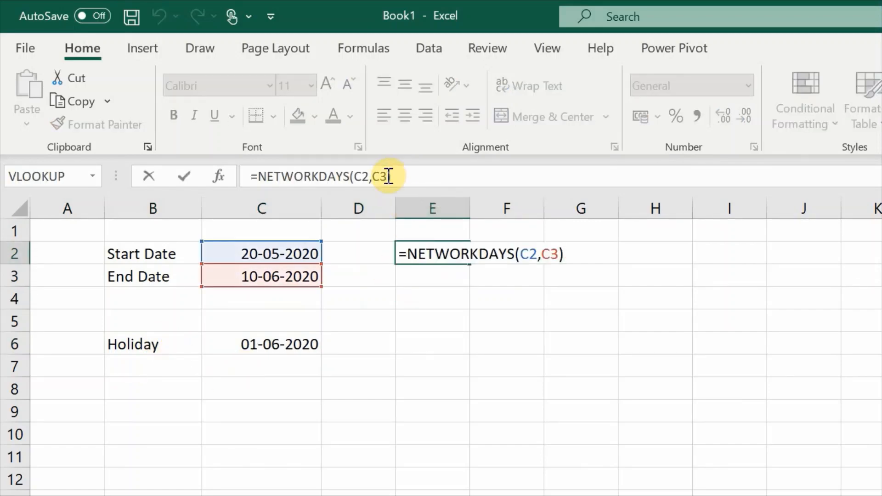
{"action": "left_click", "coordinate": [388, 176]}
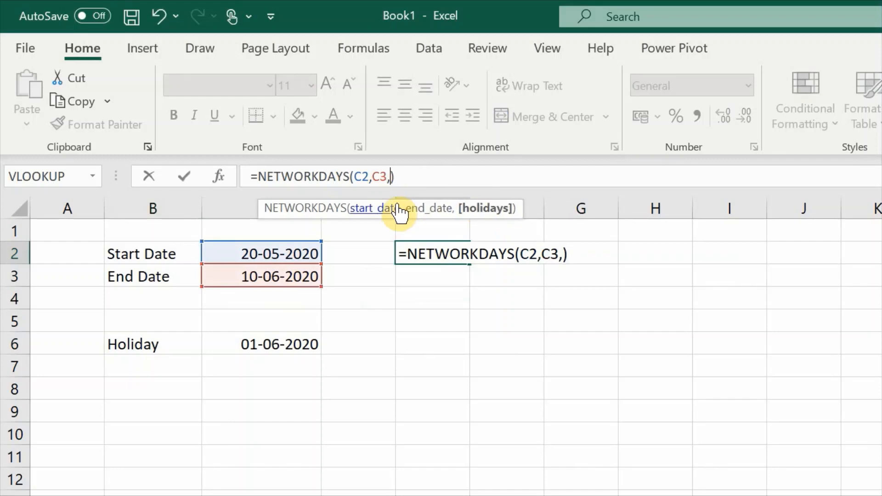
{"action": "left_click", "coordinate": [294, 342]}
{"action": "key", "text": "Return"}
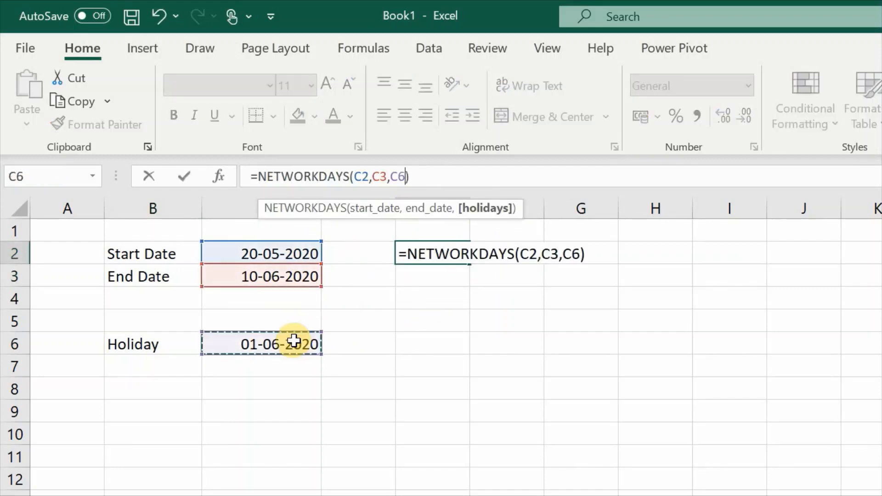
{"action": "key", "text": "Return"}
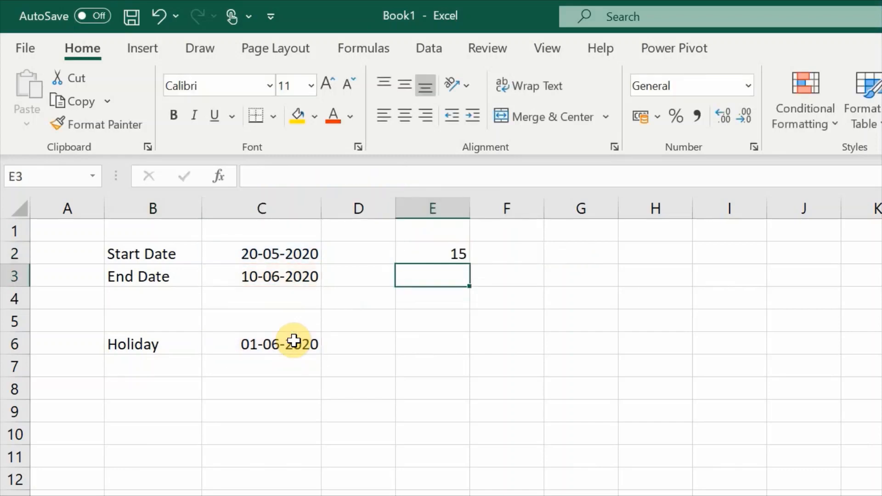